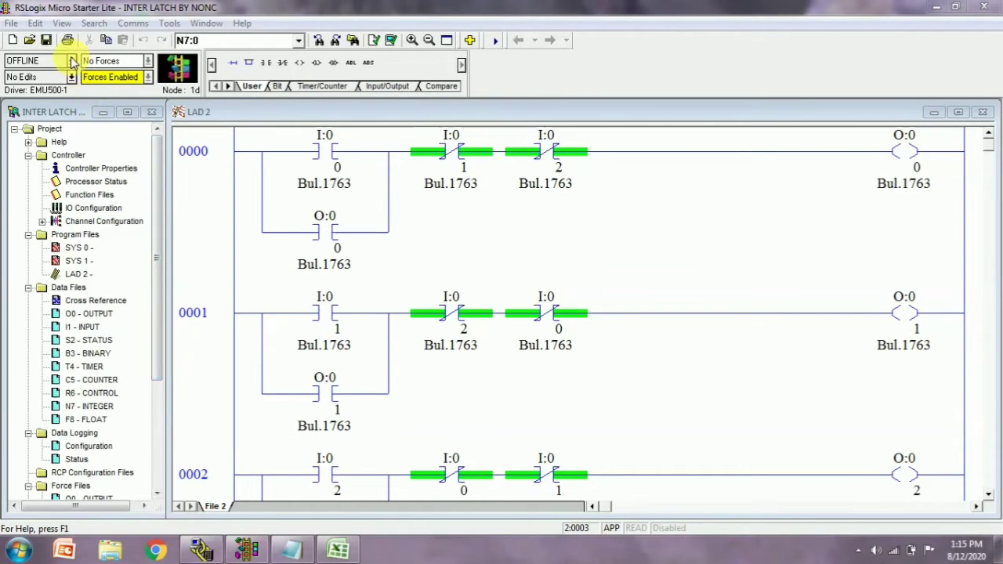
Download the interlock latch program to the emulated MicroLogix 1100 controller
click(72, 61)
click(76, 95)
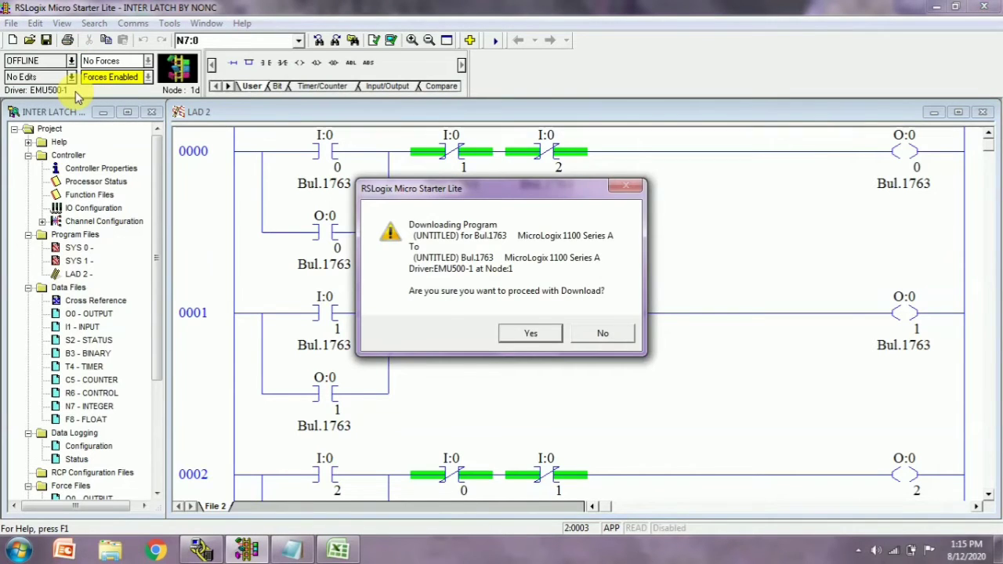
key(Return)
key(Return)
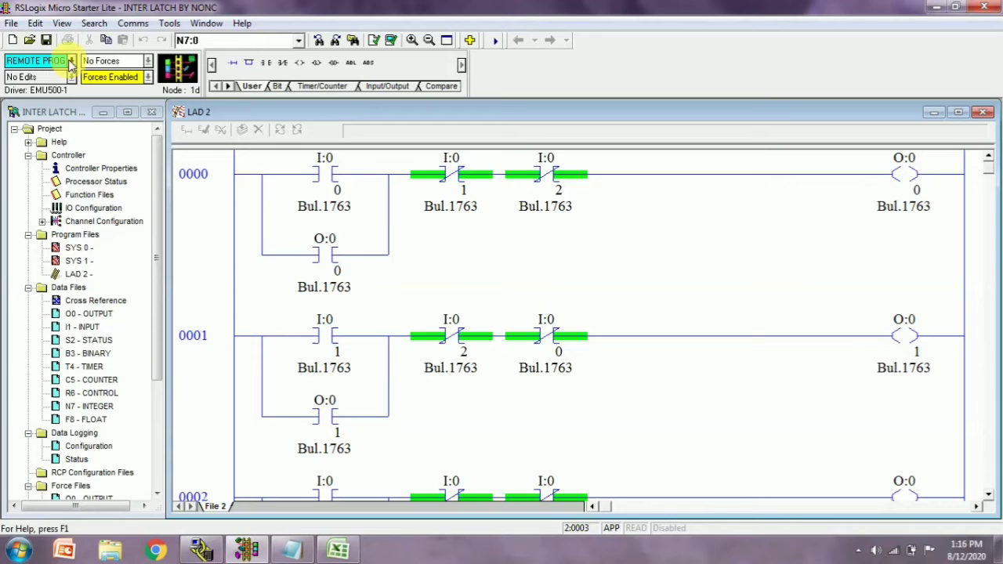
Switch the processor from remote program to remote run mode
click(71, 60)
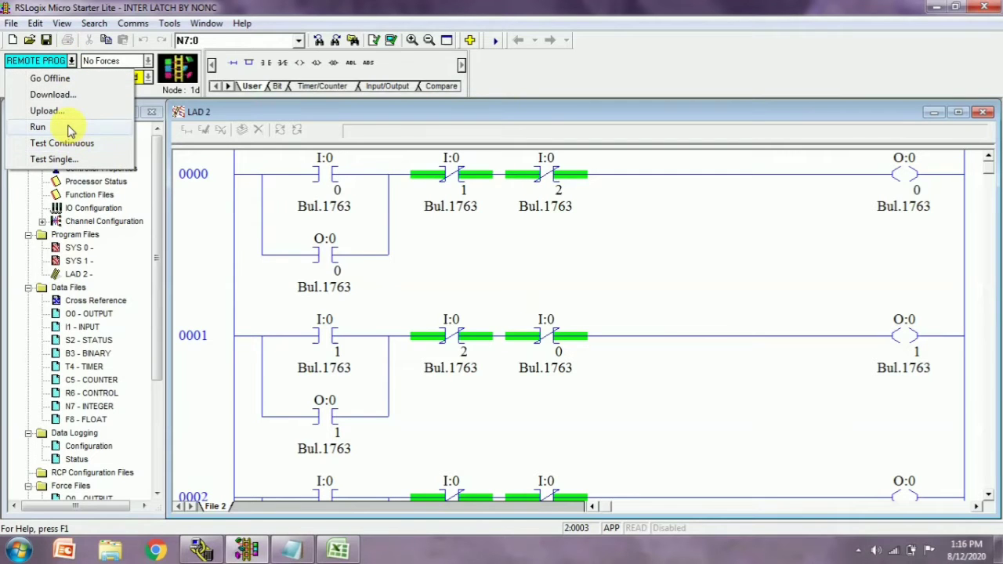
click(38, 127)
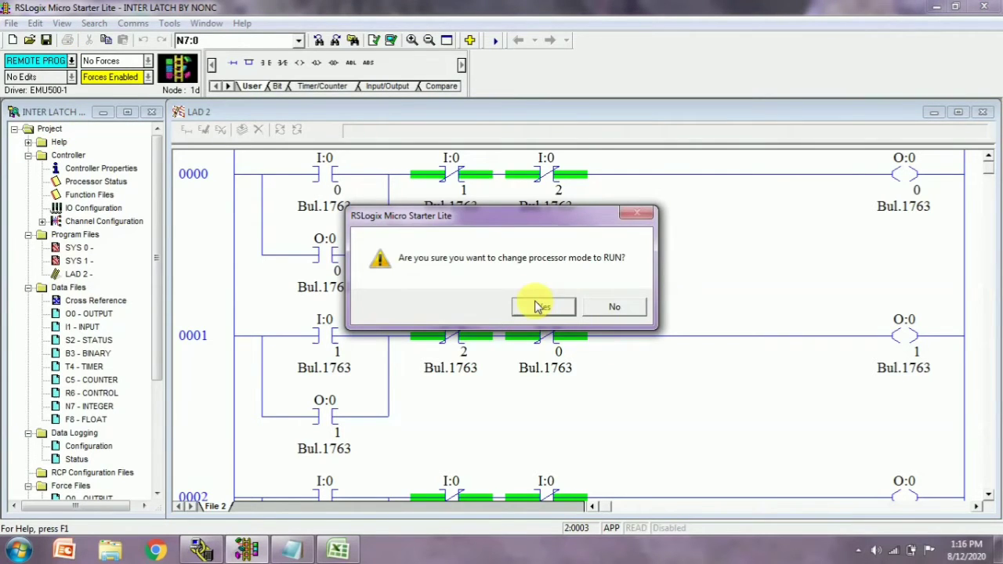
click(538, 306)
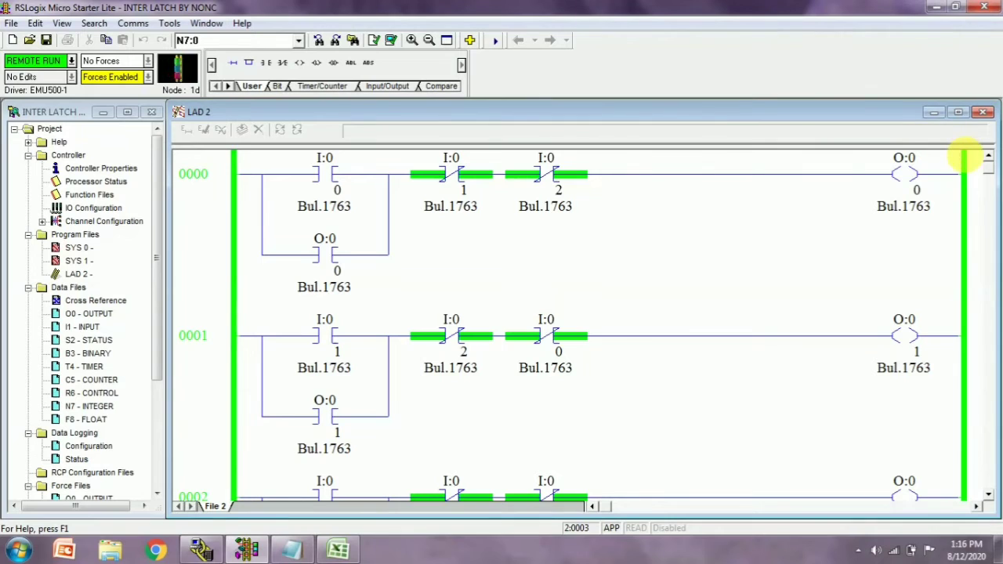
click(988, 160)
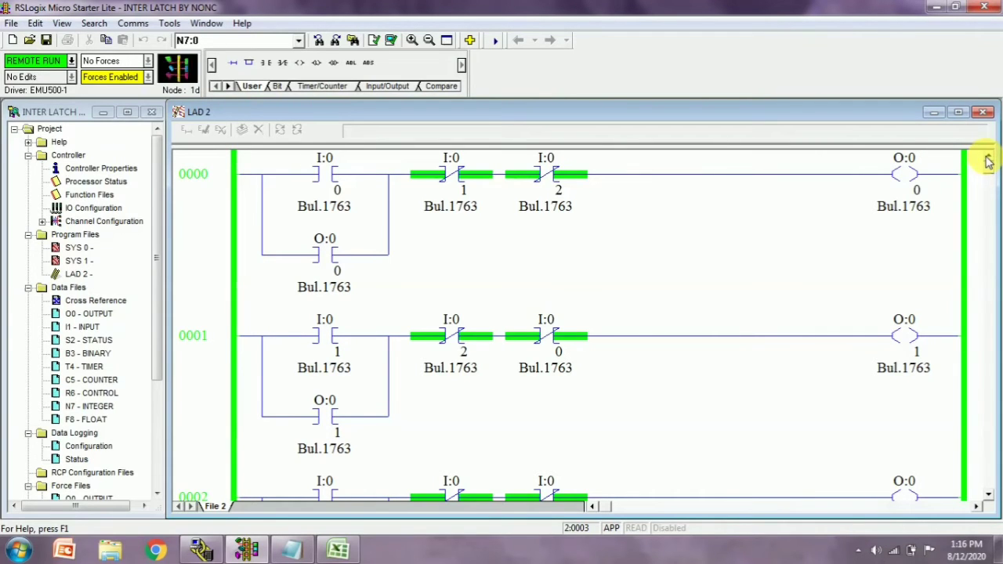
Toggle input I:0/0 on rung 0000 on, then off, leaving O:0/0 sealed in
click(329, 175)
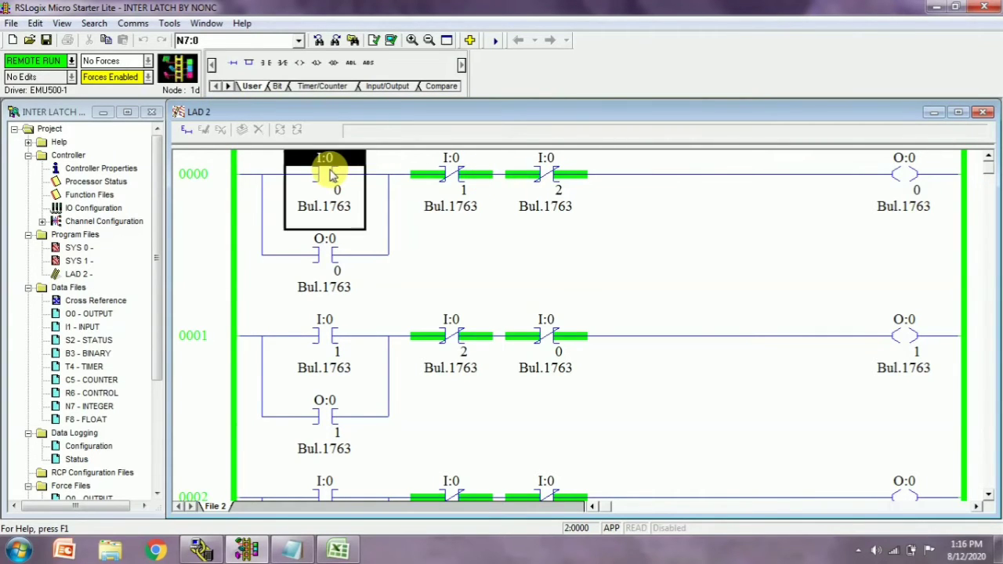
right_click(331, 173)
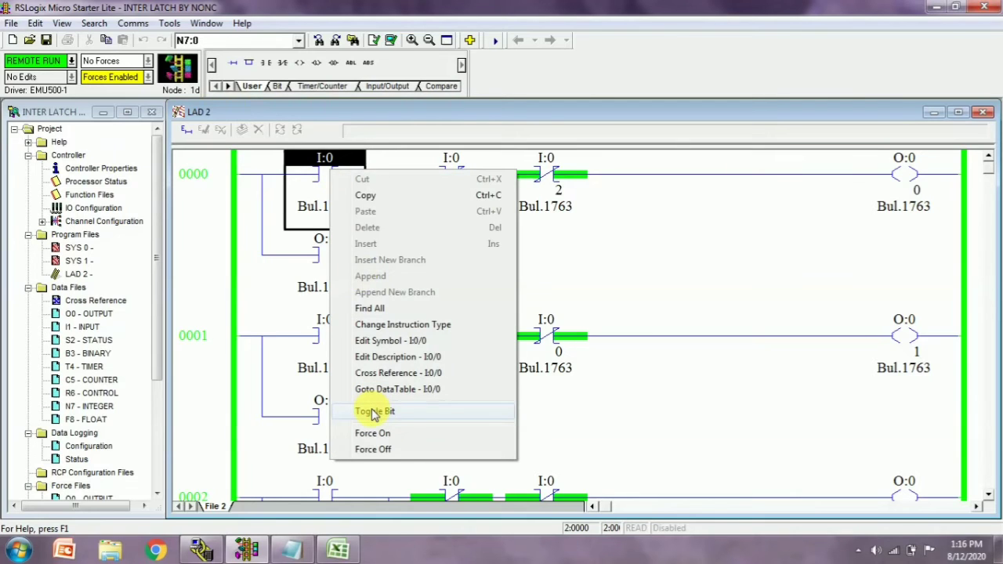
click(373, 412)
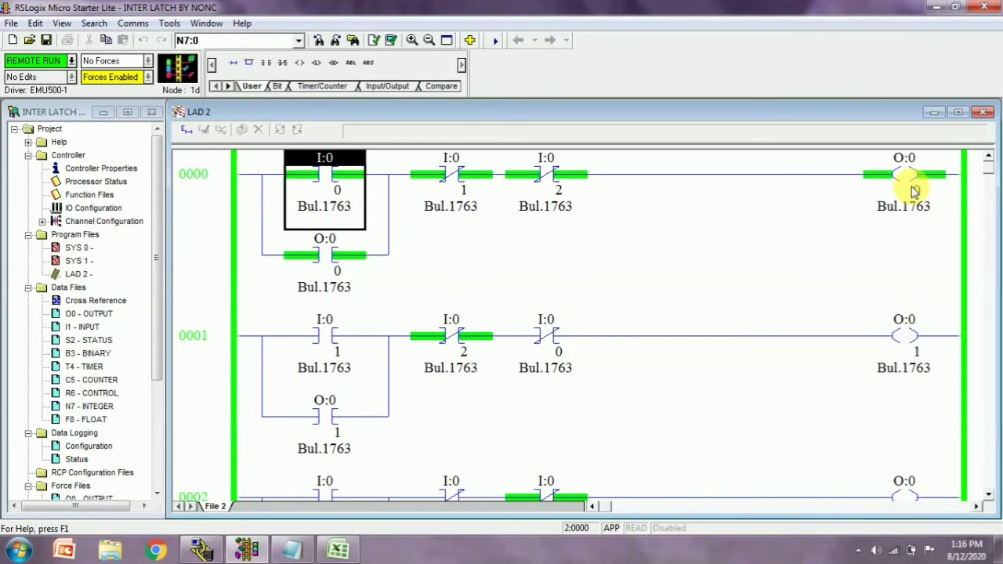
right_click(338, 178)
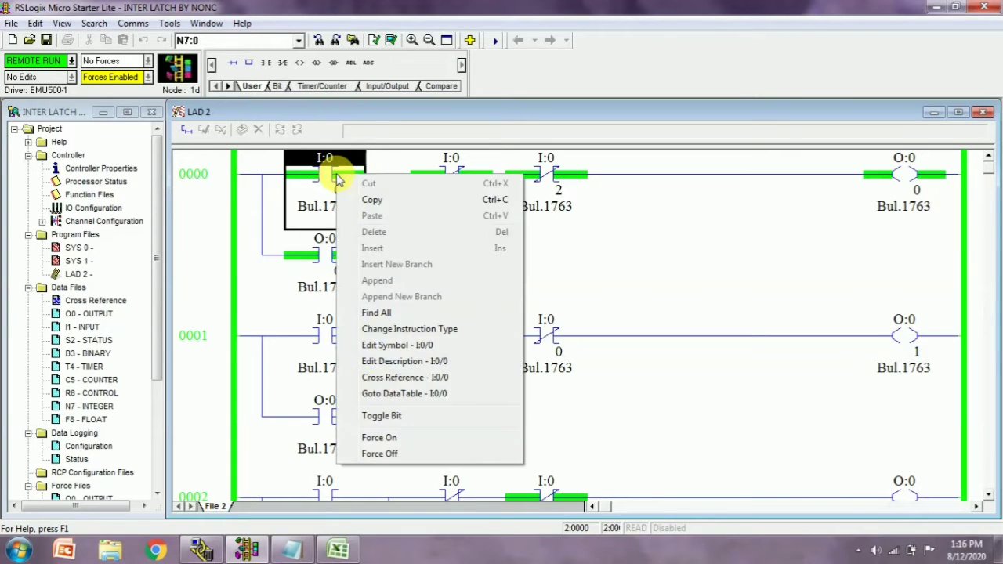
click(381, 417)
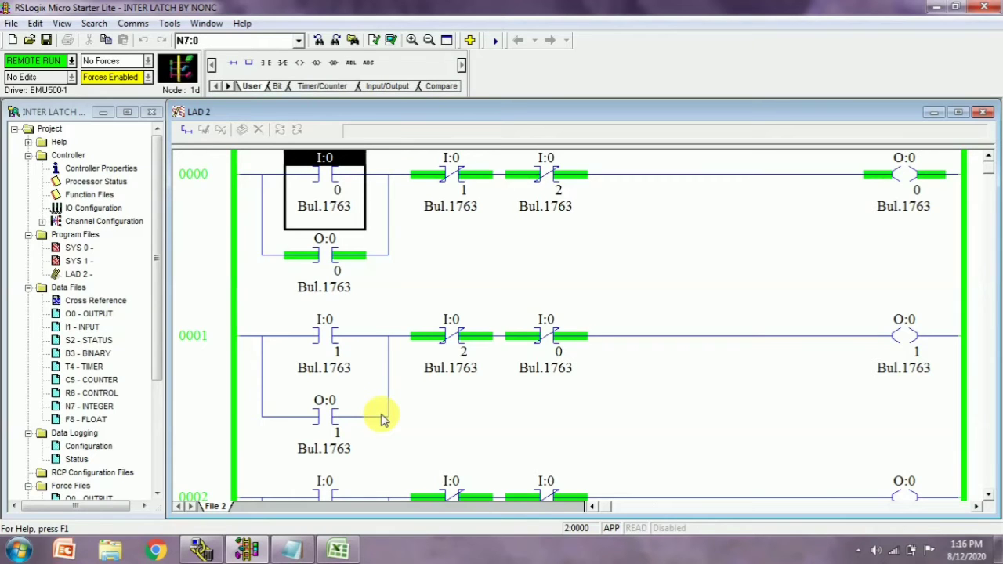
Toggle input I:0/1 on rung 0001 on, then off, so O:0/1 latches and O:0/0 drops
click(324, 353)
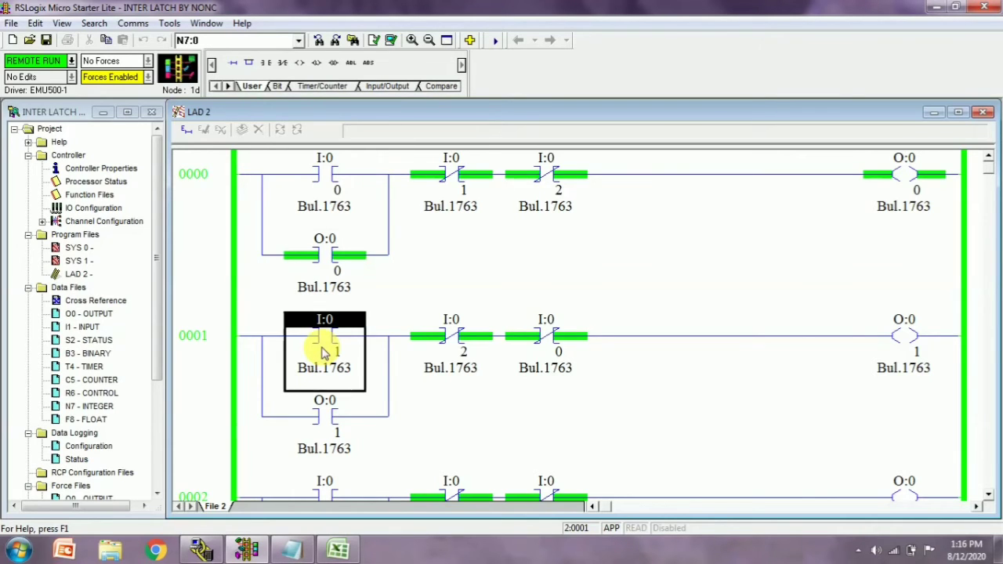
right_click(323, 352)
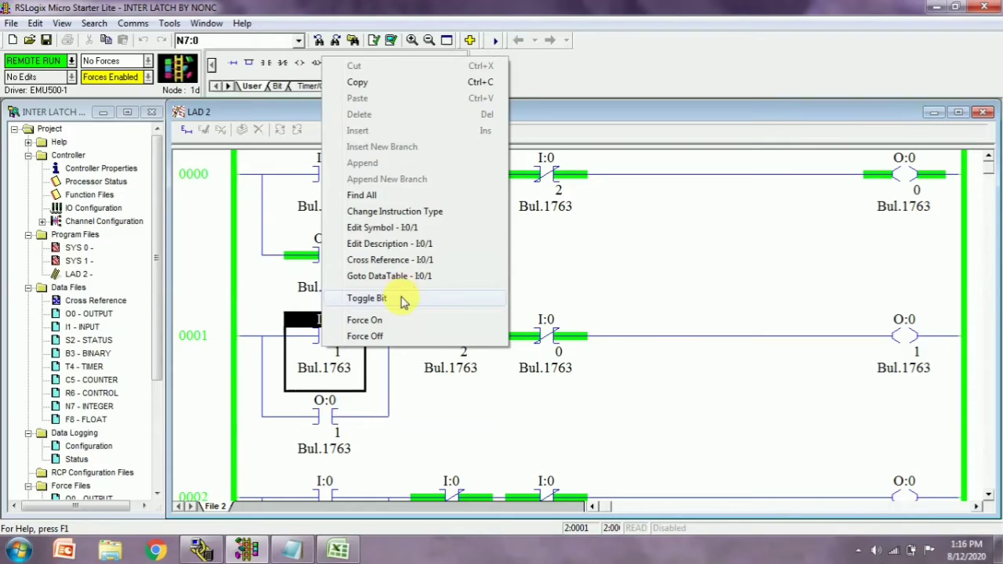
click(366, 298)
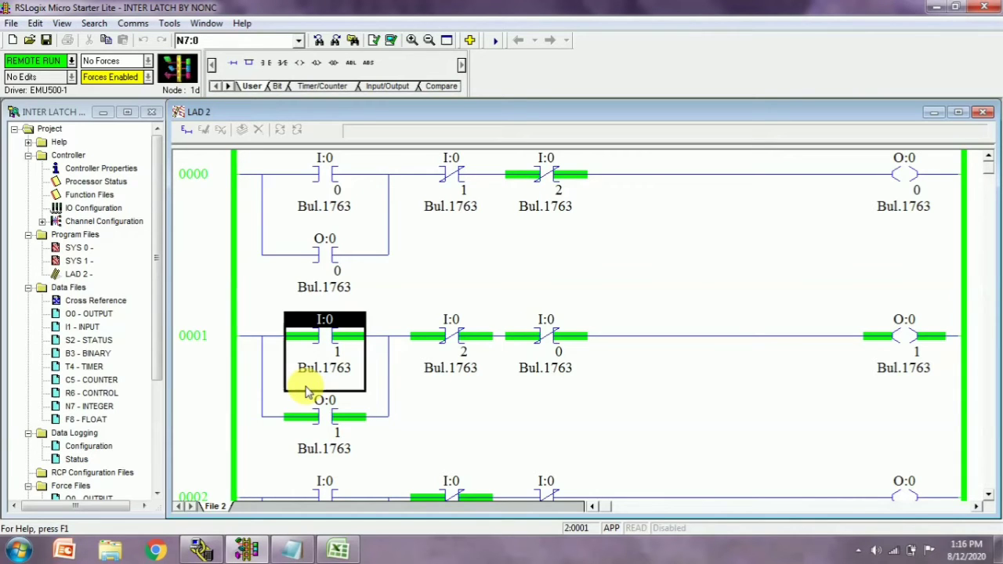
right_click(335, 353)
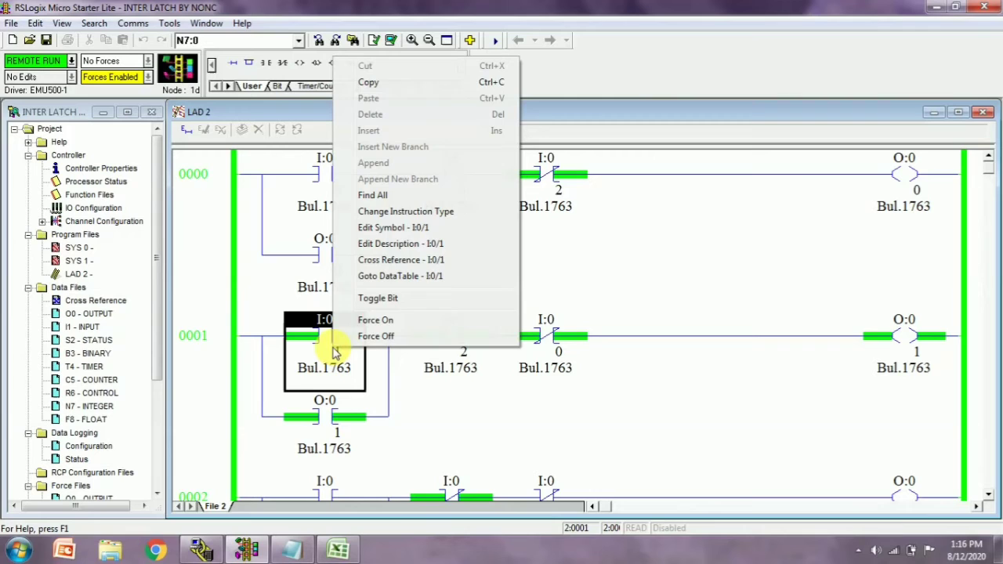
click(394, 298)
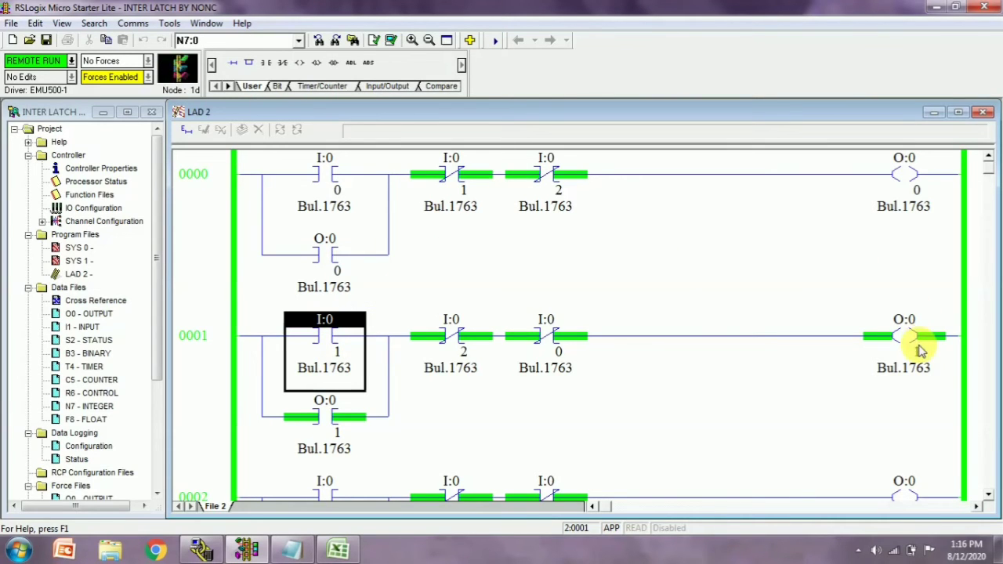
click(988, 496)
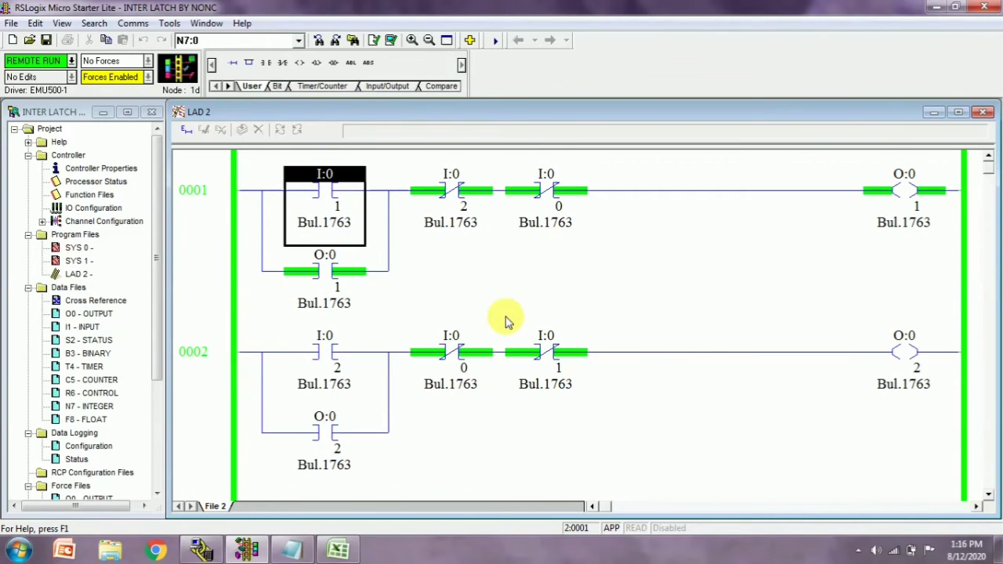
Toggle input I:0/2 on rung 0002 on, then off, so O:0/2 latches and O:0/1 drops
click(327, 347)
right_click(327, 347)
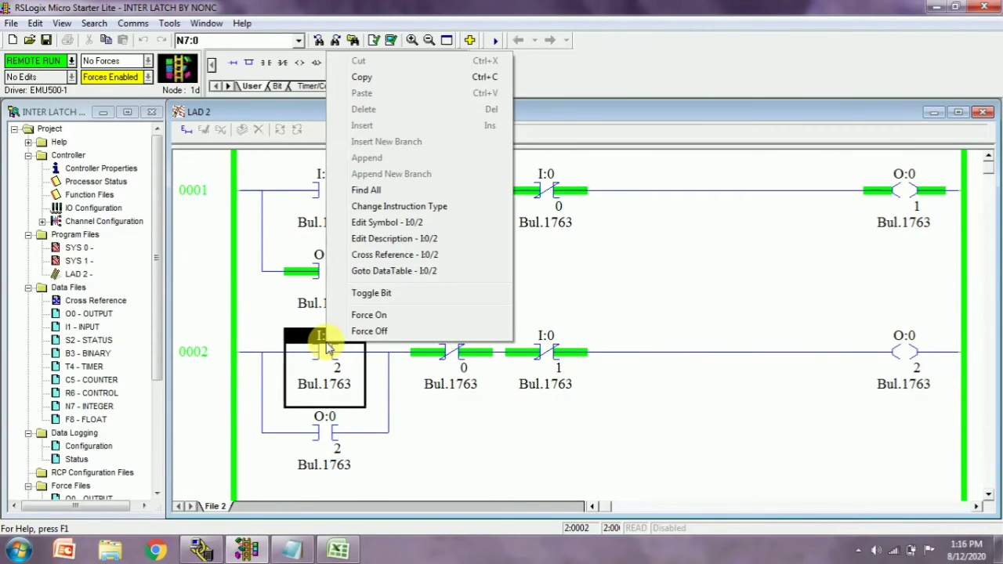
click(386, 302)
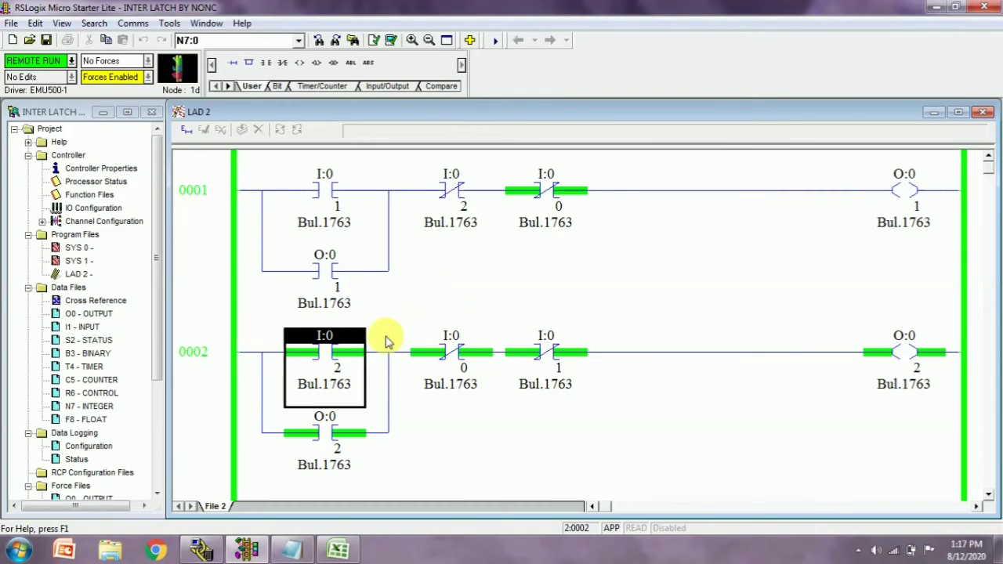
right_click(337, 356)
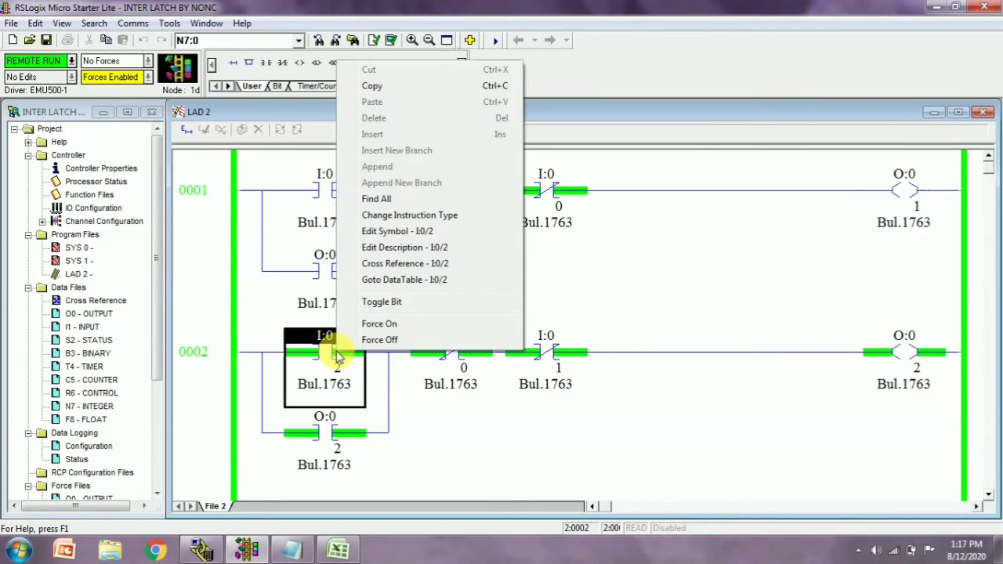
click(396, 308)
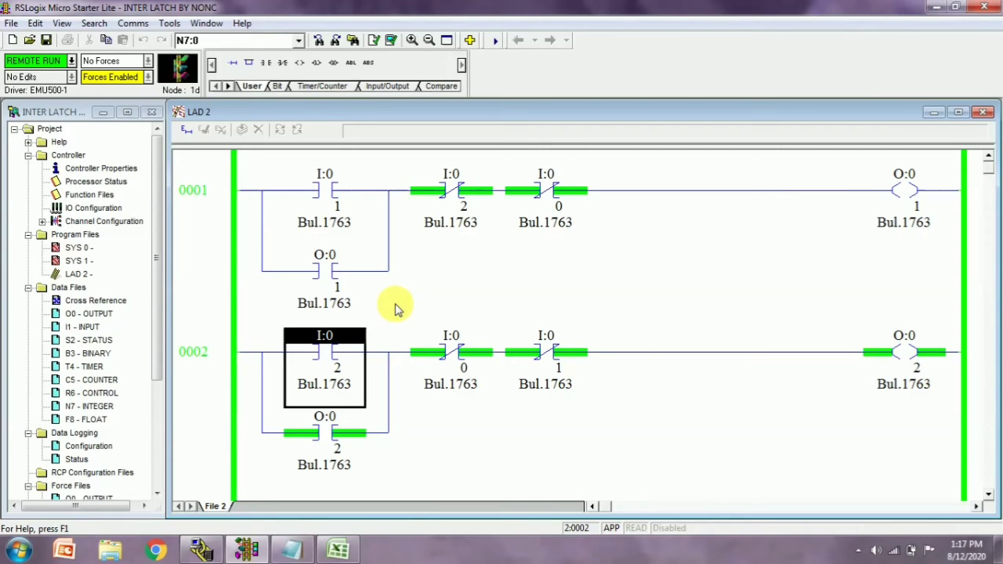
click(988, 157)
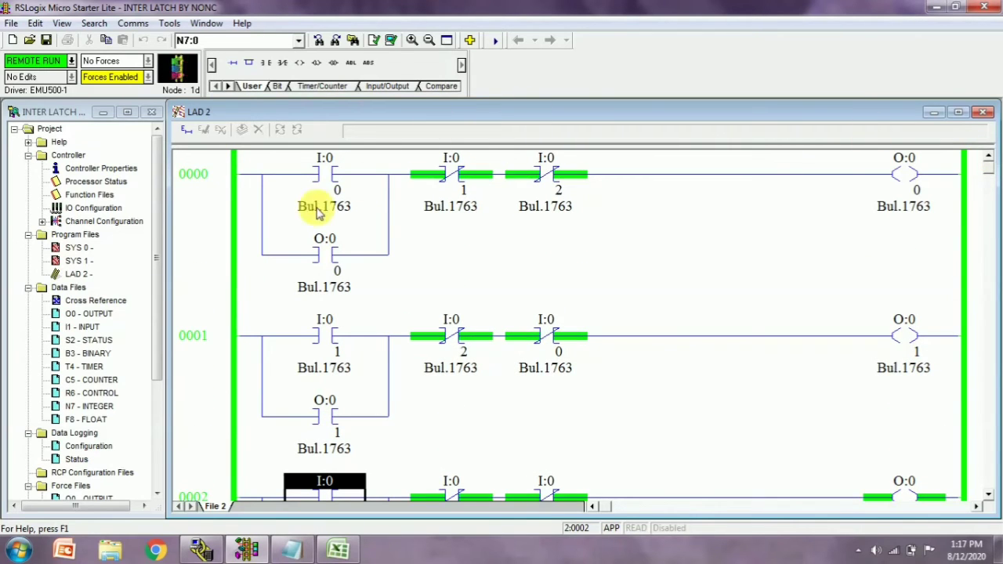
Toggle input I:0/0 on and confirm the O:0/2 coil on rung 0002 drops out
click(329, 185)
right_click(329, 184)
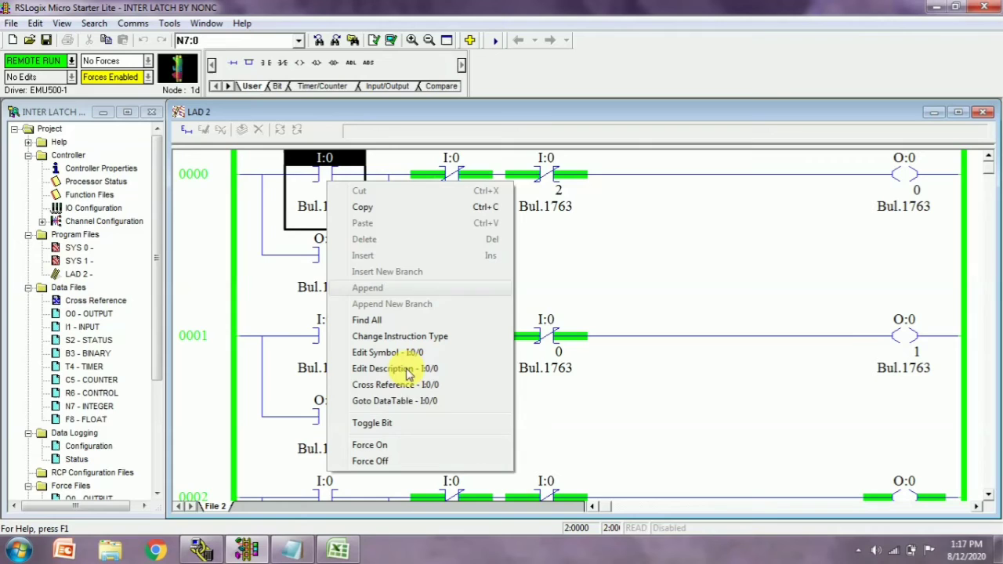
click(407, 423)
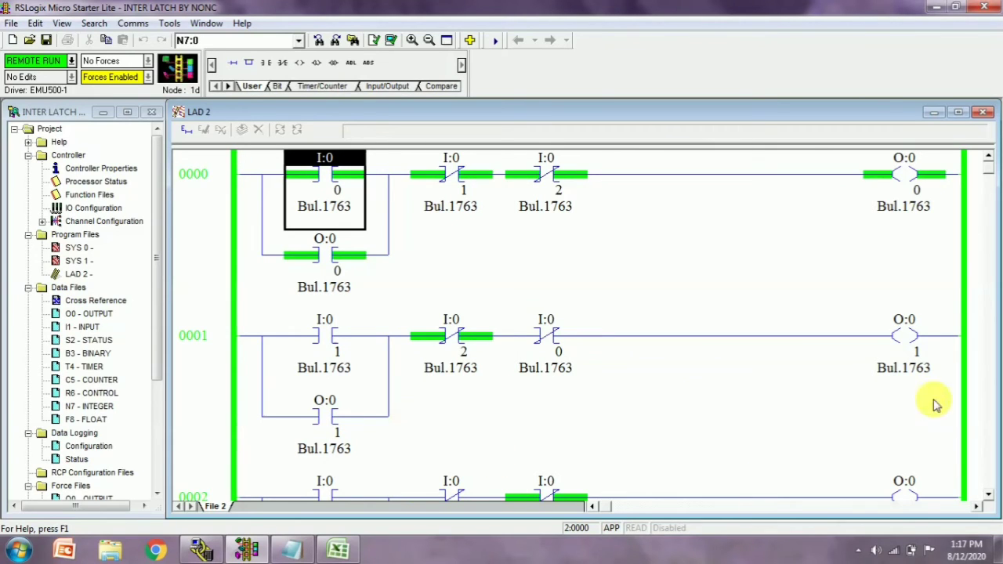
click(908, 490)
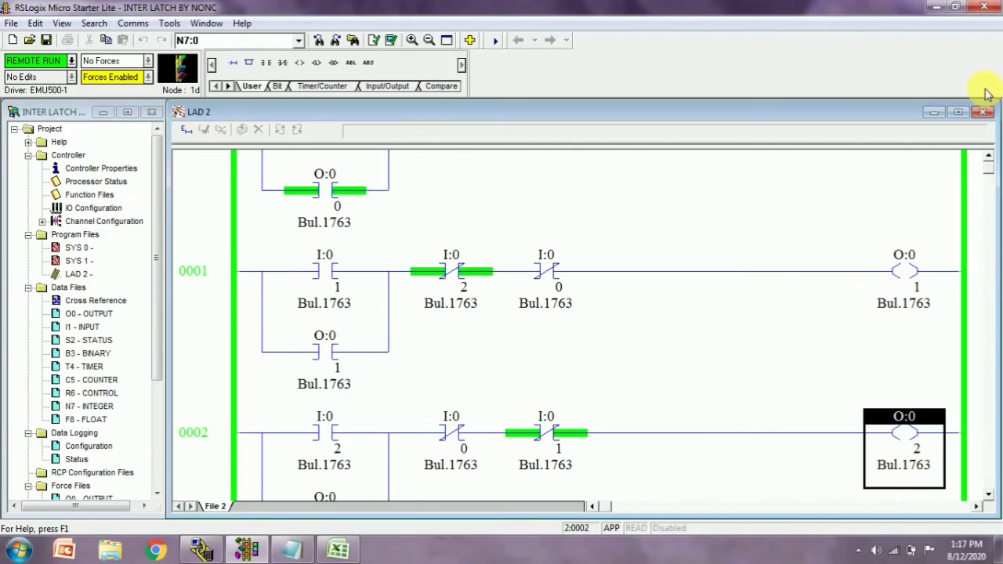
click(990, 161)
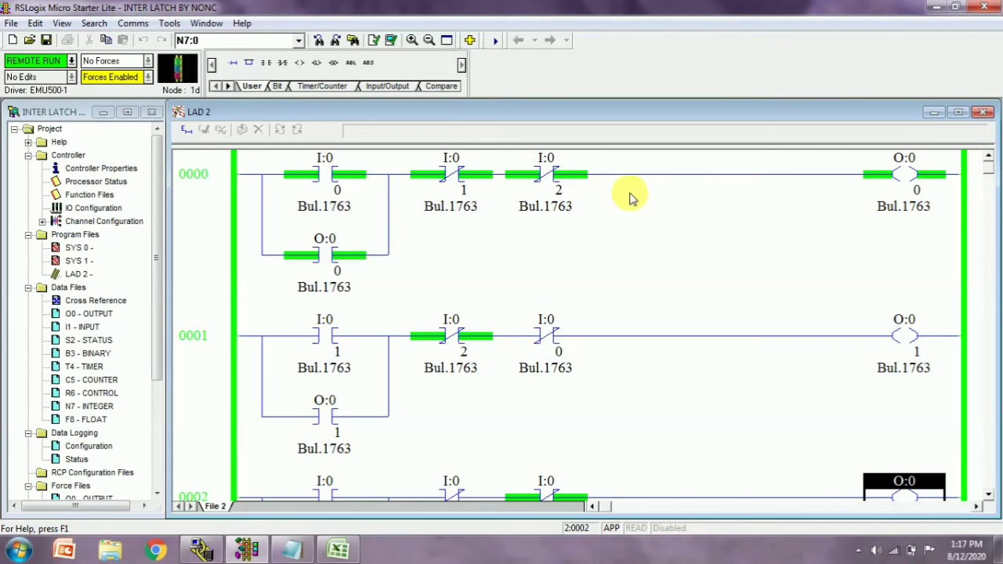
Go offline from remote run mode, declining to save INTER LATCH BY NONC
click(70, 61)
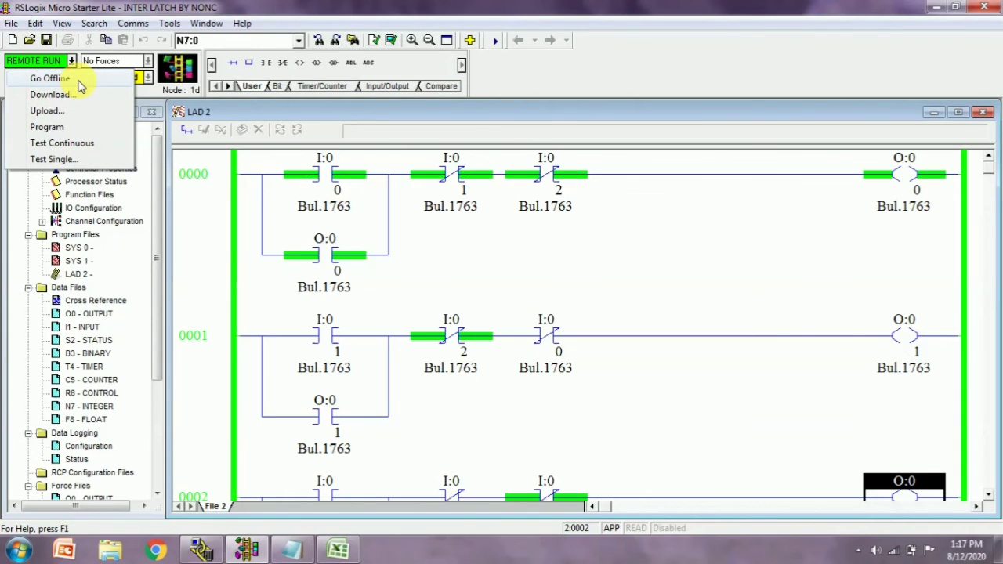
click(79, 79)
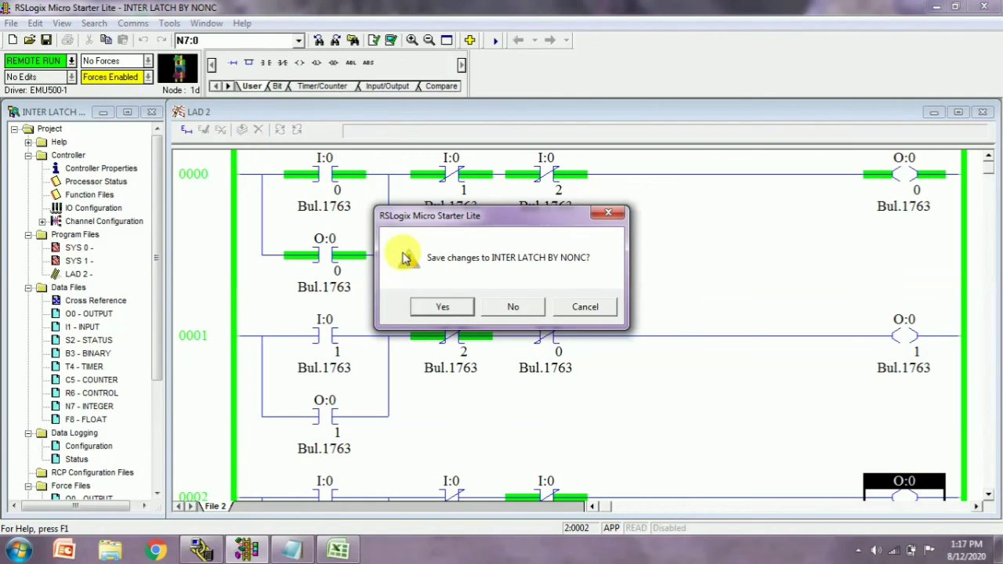
click(523, 306)
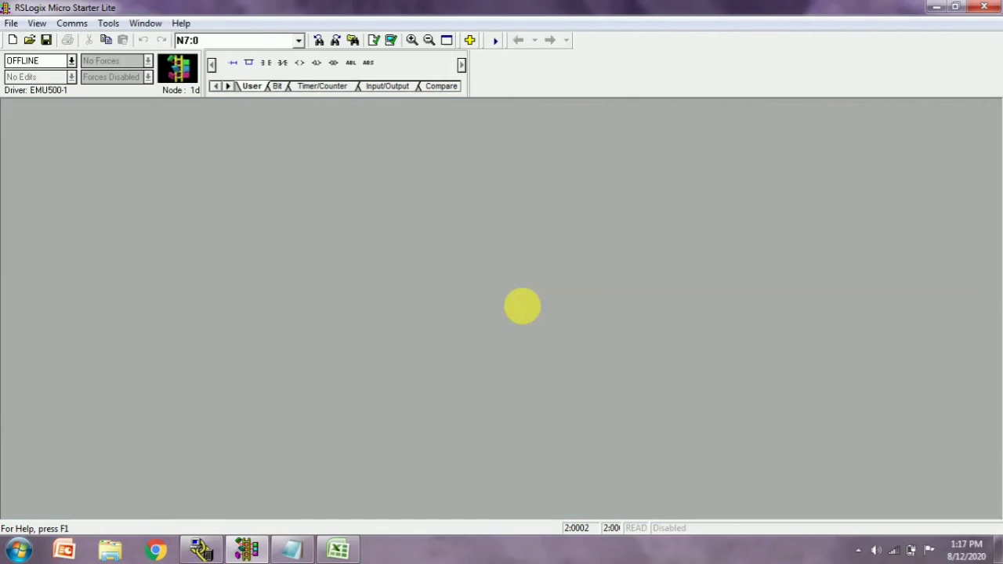